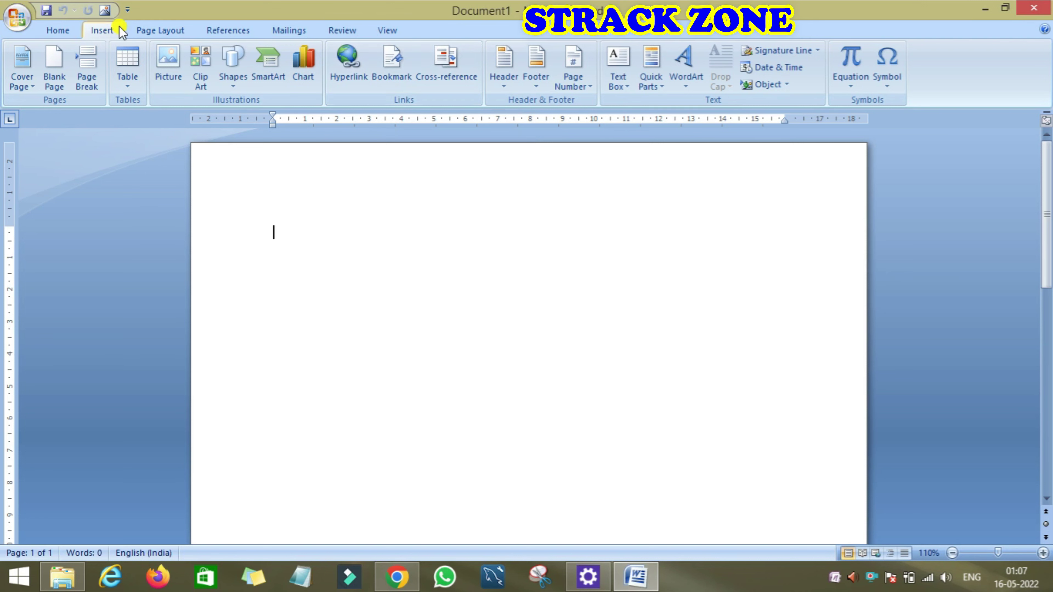
Step: Check the empty bookmark list, then generate sample paragraphs with =rand() (185 words)
{"action": "left_click", "coordinate": [391, 58]}
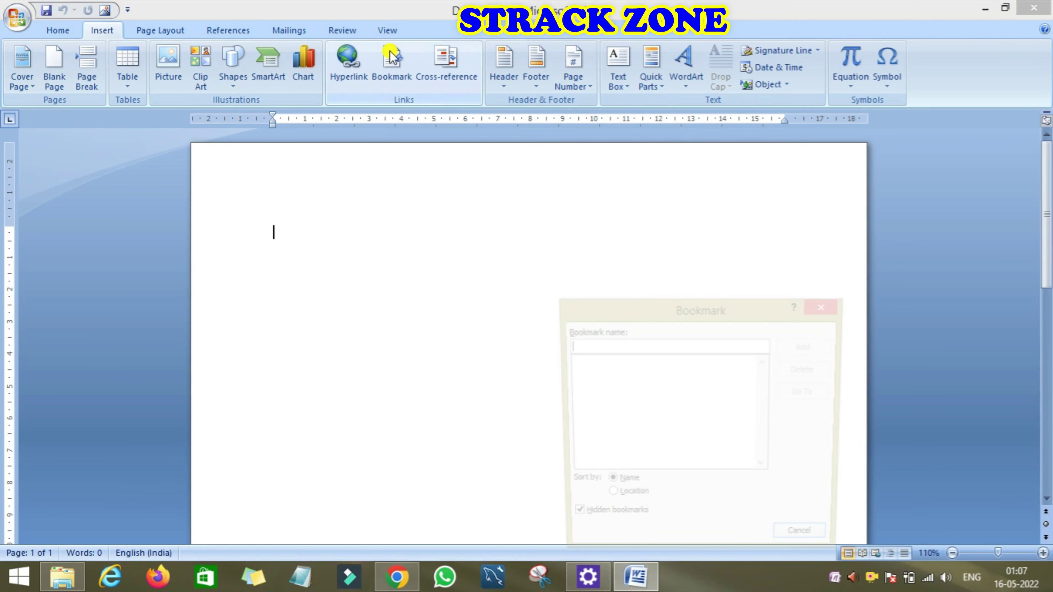
{"action": "left_click", "coordinate": [827, 306]}
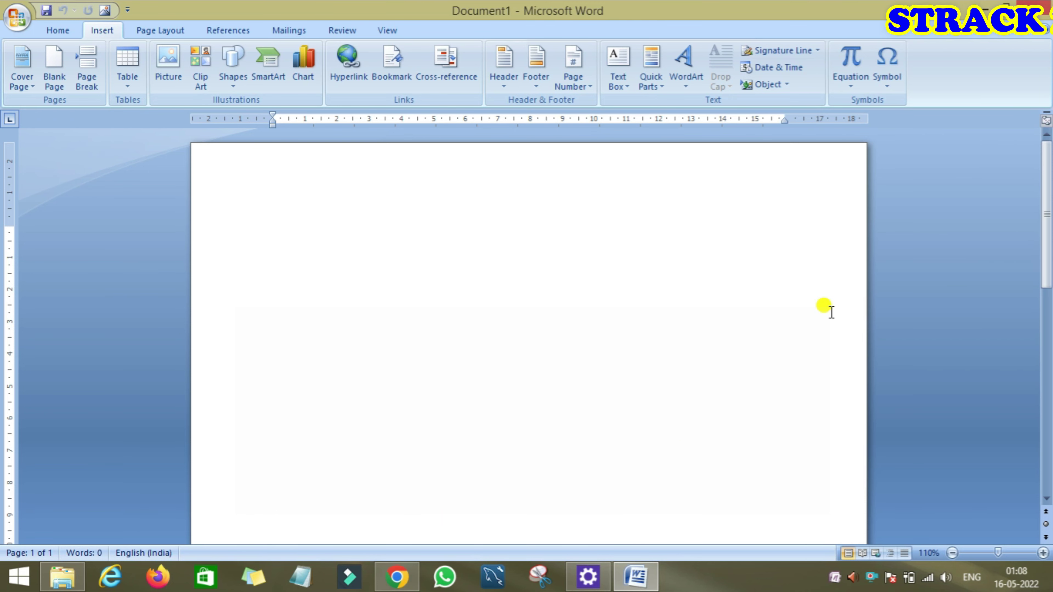
{"action": "type", "text": "="}
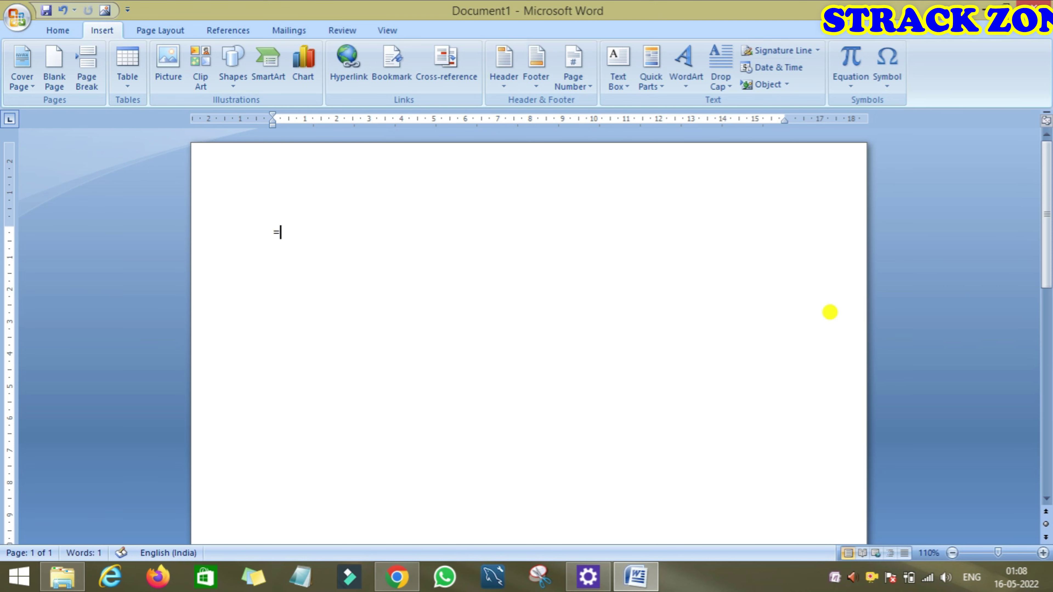
{"action": "type", "text": "rand"}
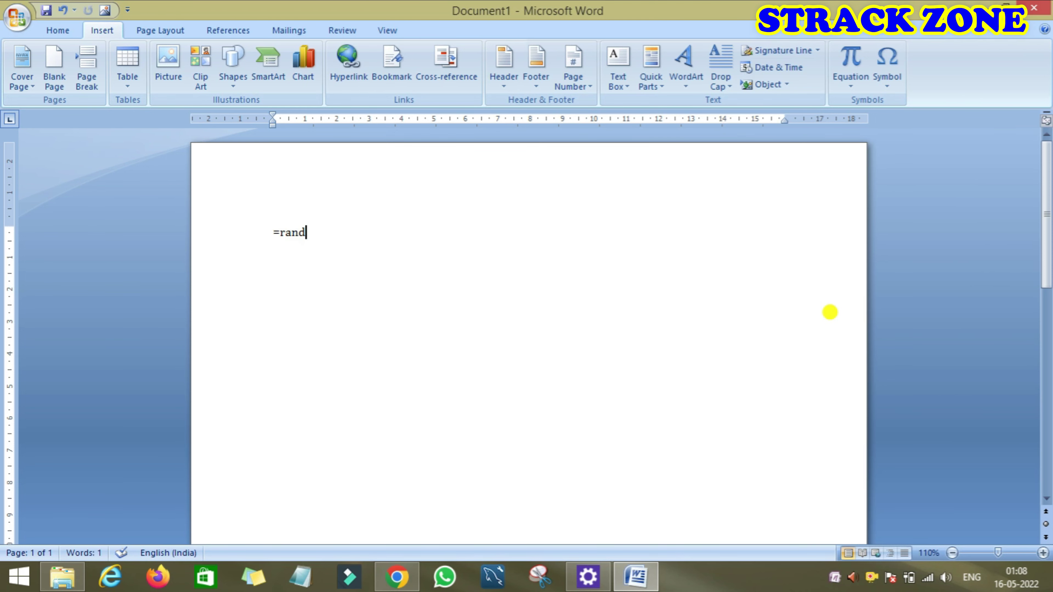
{"action": "type", "text": "()"}
{"action": "key", "text": "Return"}
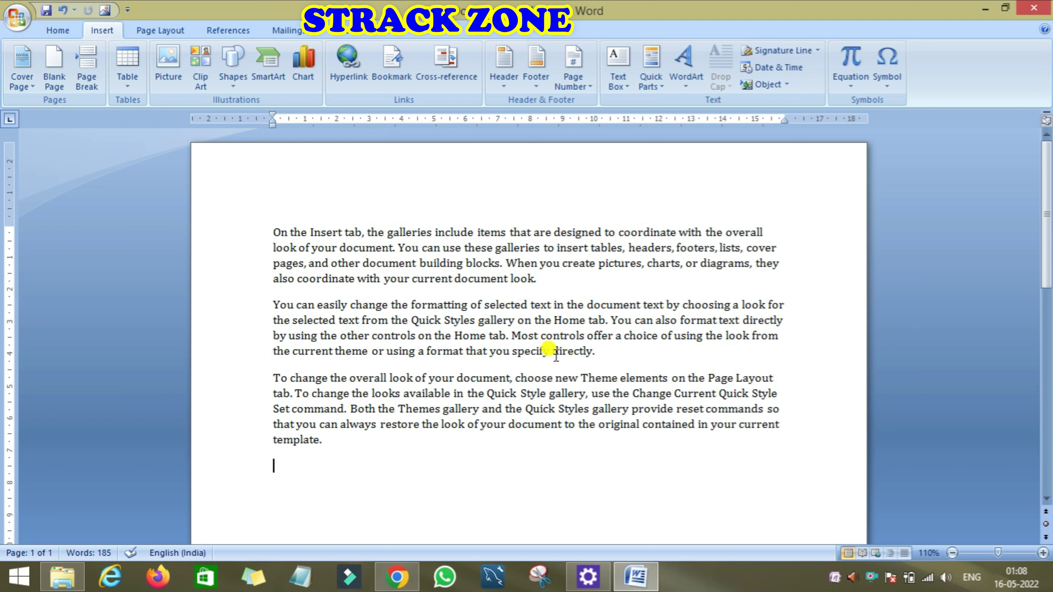
Step: Select 'directly.' ending the second paragraph and add it as bookmark 'final'
{"action": "left_click_drag", "start_coordinate": [554, 353], "coordinate": [597, 352]}
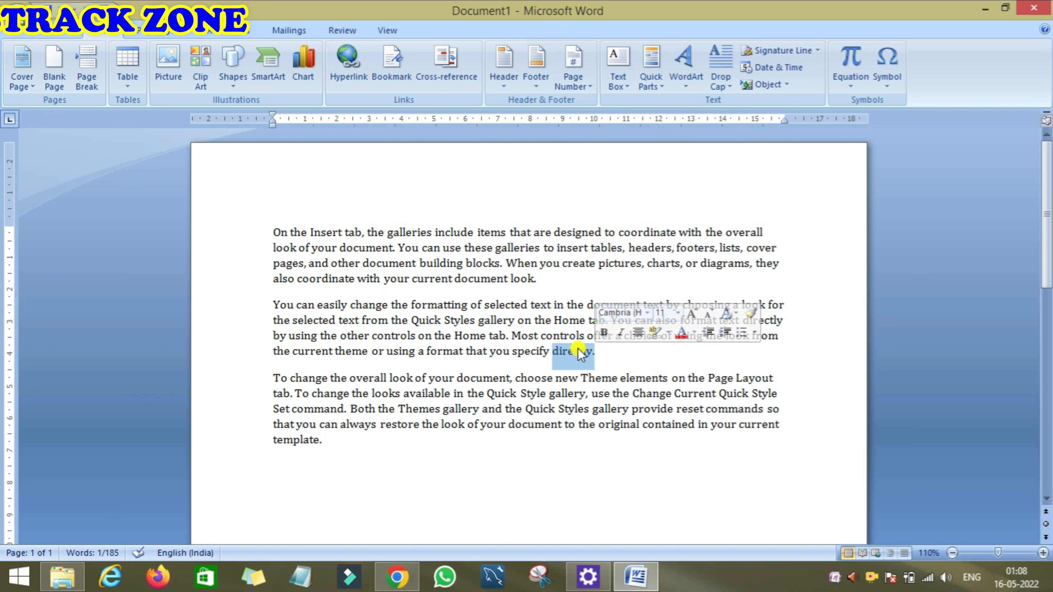
{"action": "left_click", "coordinate": [405, 78]}
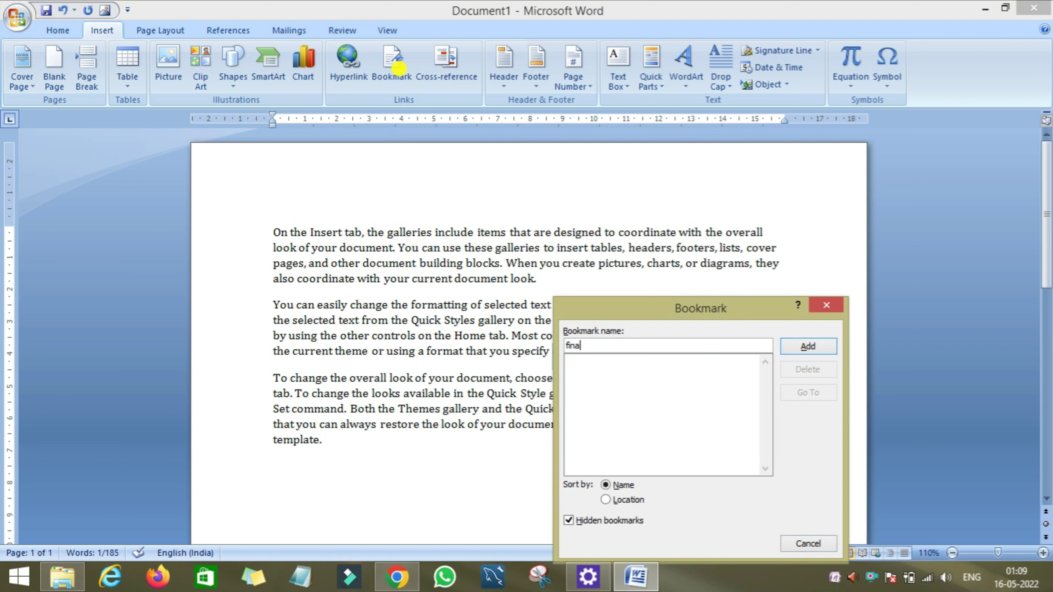
{"action": "left_click", "coordinate": [787, 346]}
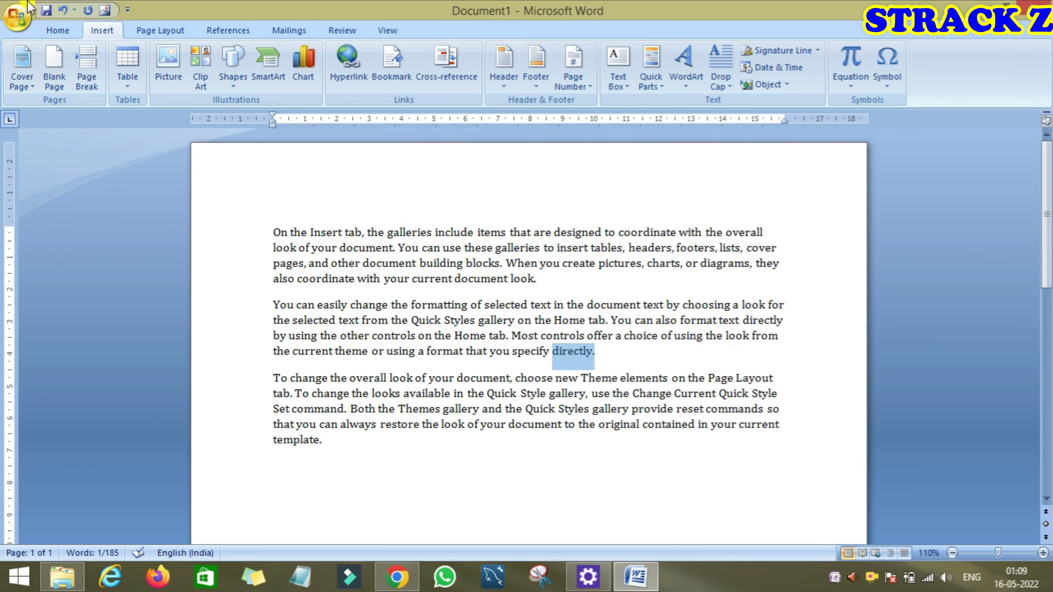
Step: Save the document as new1, quit Word, and reopen new1 from the desktop
{"action": "left_click", "coordinate": [54, 12]}
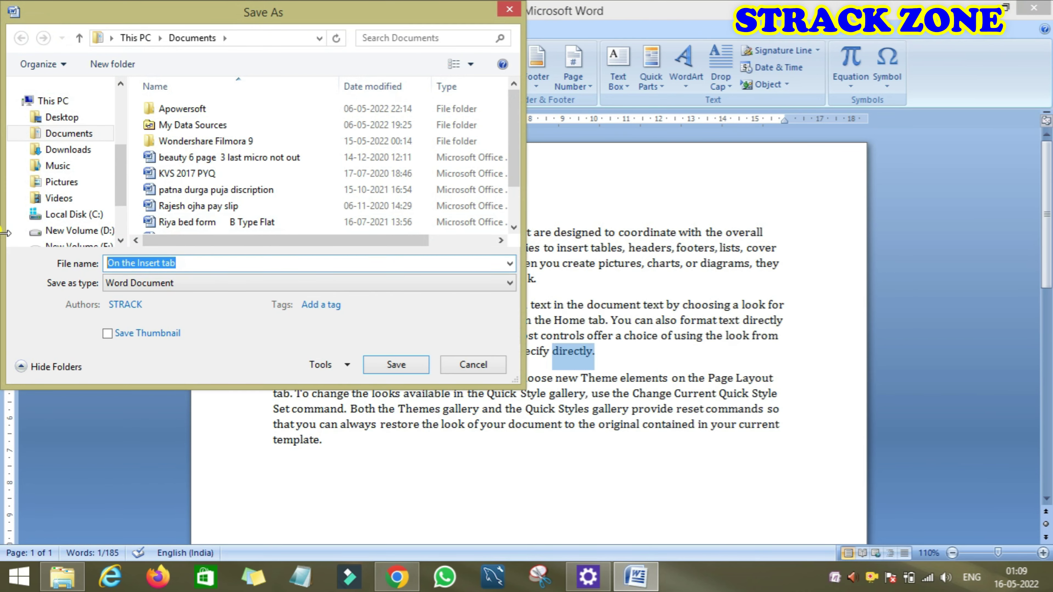
{"action": "type", "text": "new1"}
{"action": "key", "text": "Return"}
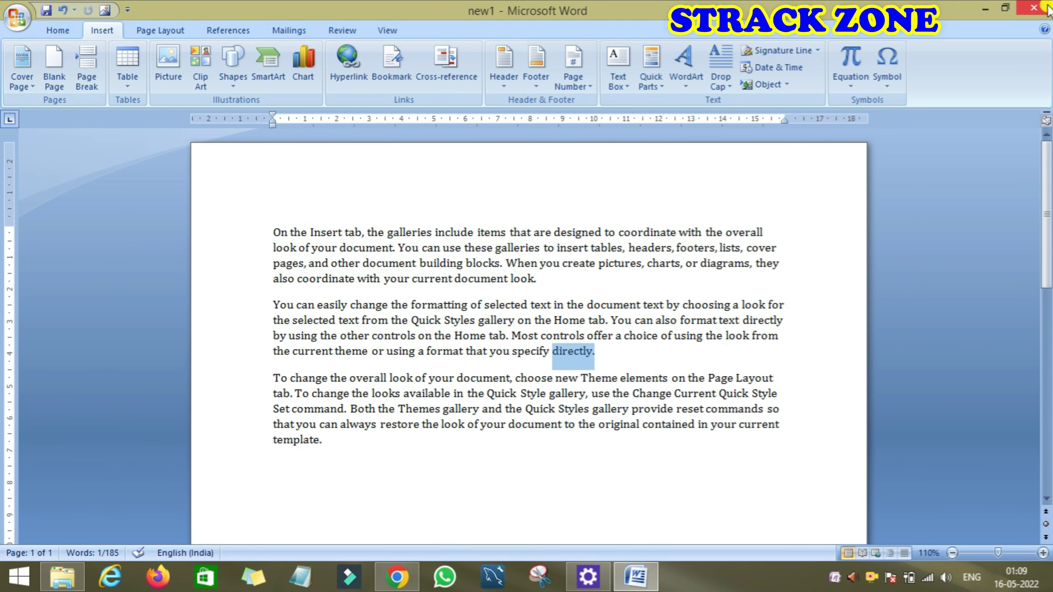
{"action": "left_click", "coordinate": [1045, 8]}
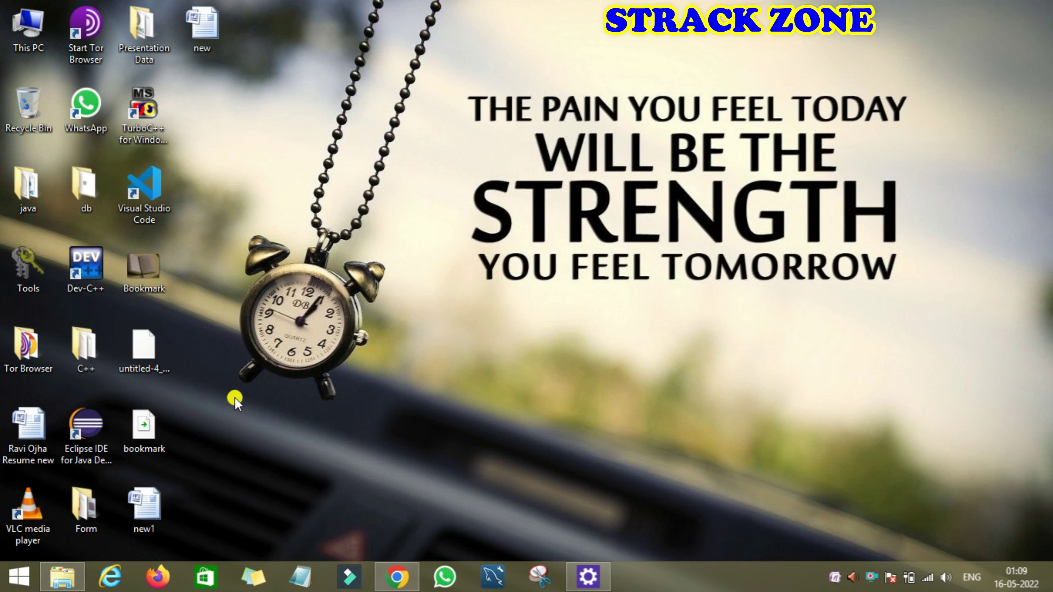
{"action": "double_click", "coordinate": [142, 514]}
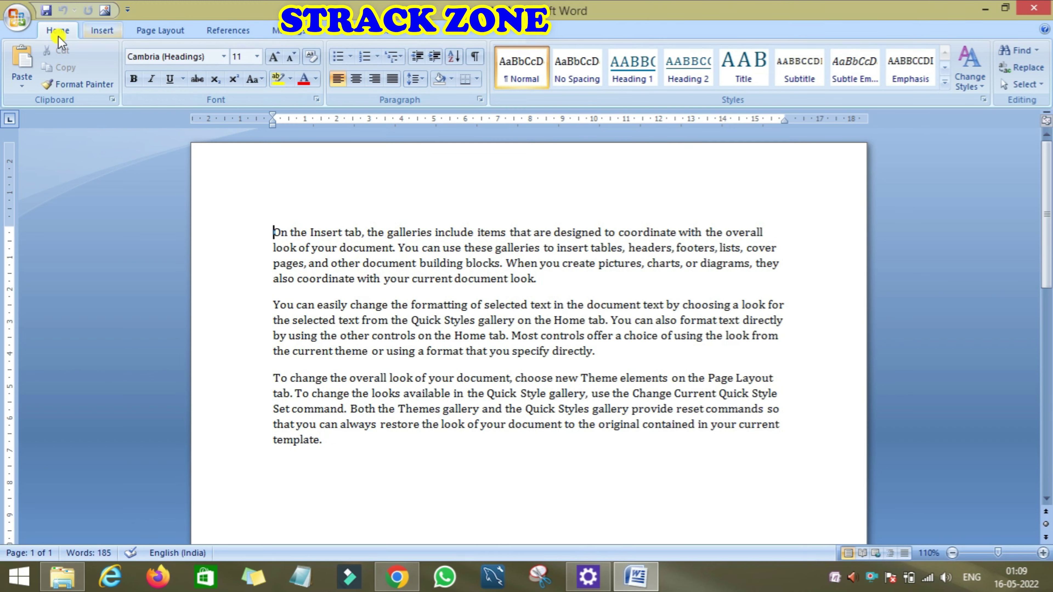
Step: Go to bookmark 'final' to select 'directly.', then close the Bookmark dialog
{"action": "left_click", "coordinate": [101, 30]}
{"action": "left_click", "coordinate": [390, 60]}
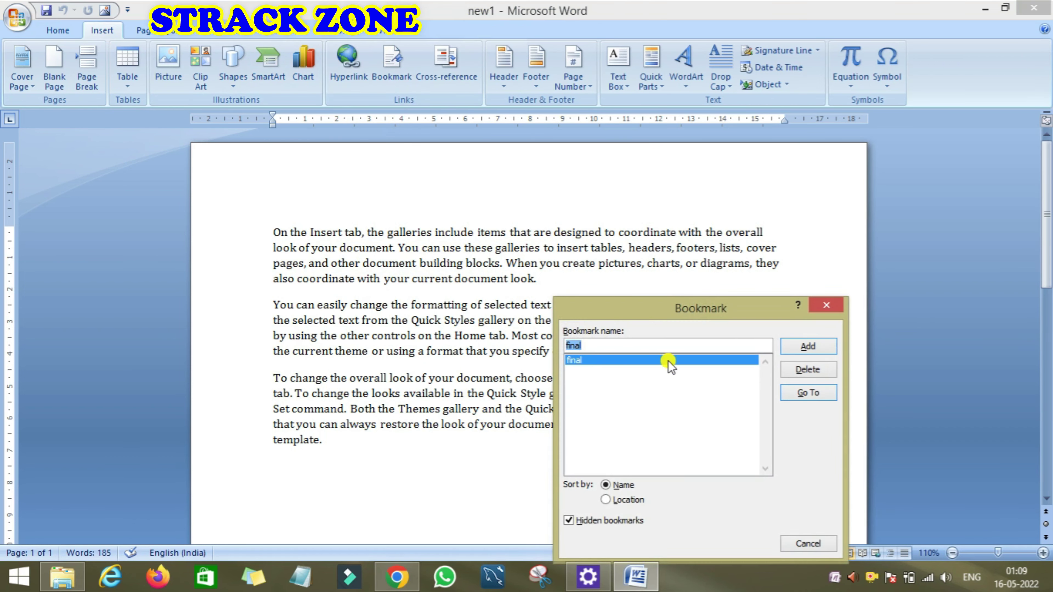
{"action": "left_click", "coordinate": [823, 396]}
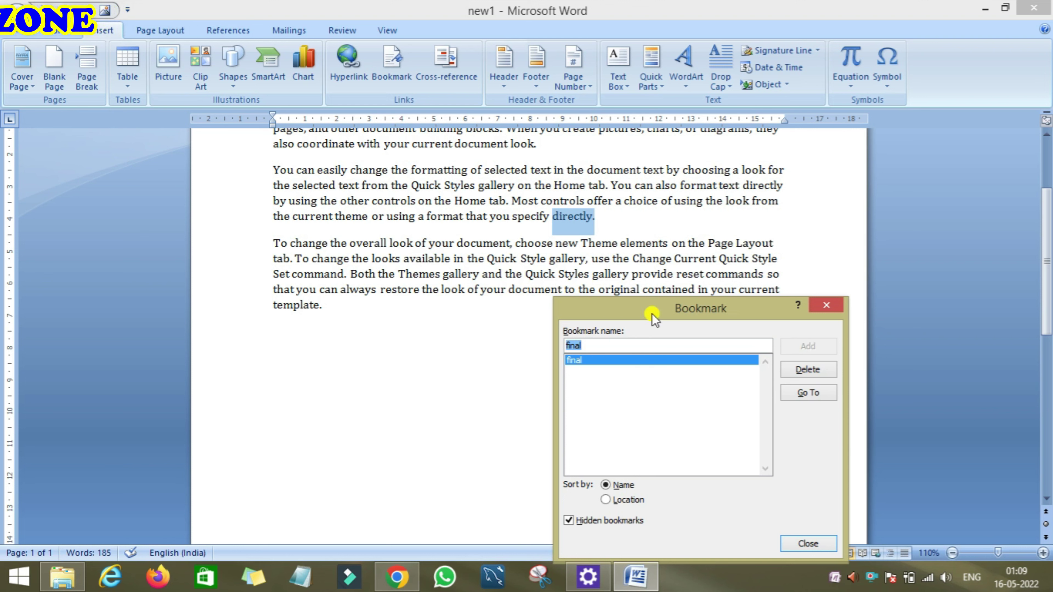
{"action": "left_click", "coordinate": [822, 307]}
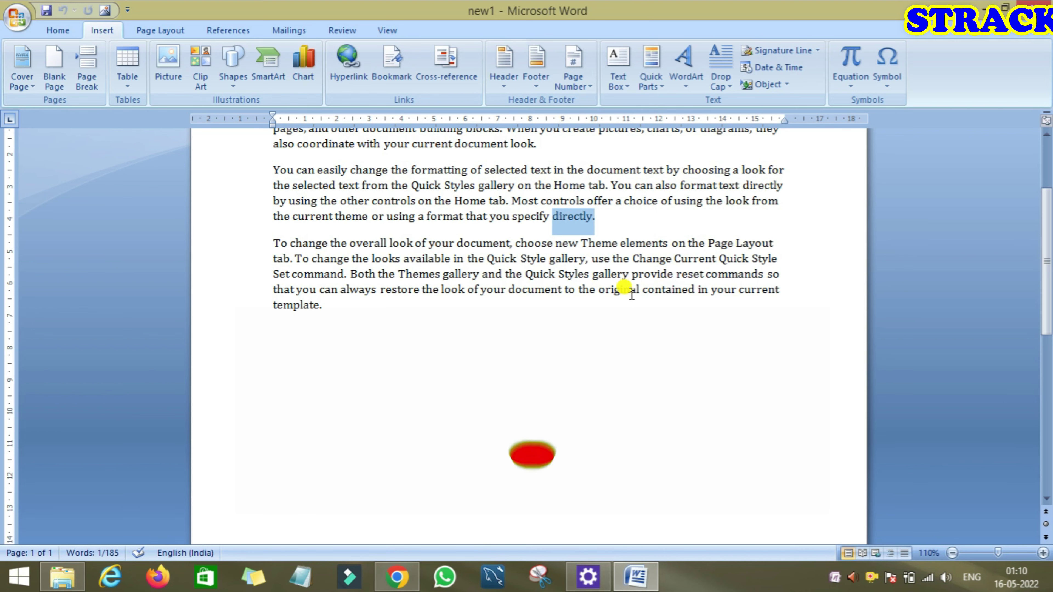
Step: Place the cursor at 'in' in the third paragraph and add bookmark 'ok'
{"action": "left_click", "coordinate": [708, 290]}
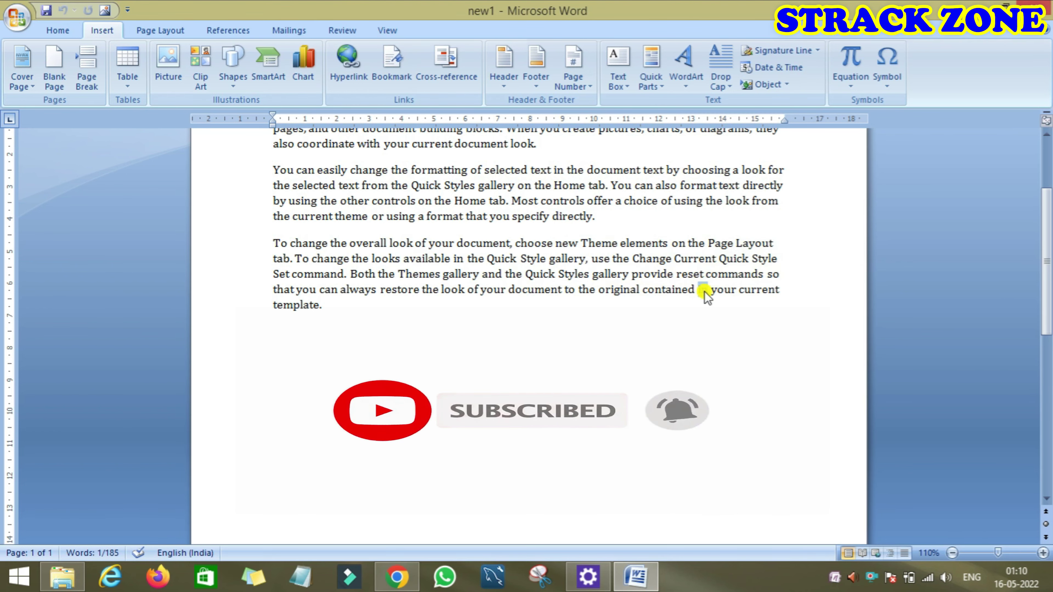
{"action": "left_click", "coordinate": [391, 60]}
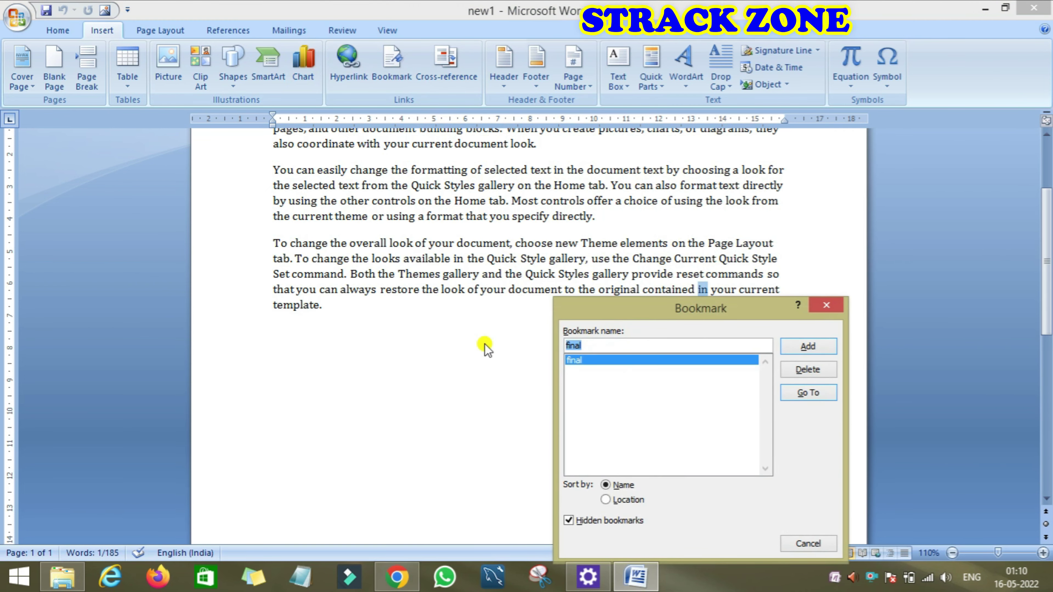
{"action": "type", "text": "ok"}
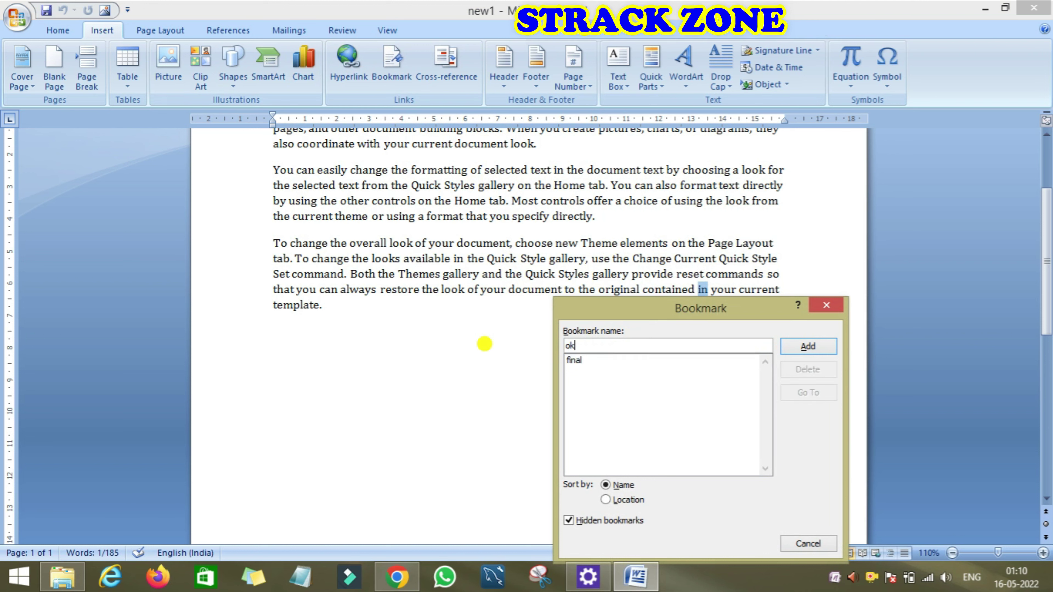
{"action": "left_click", "coordinate": [808, 346]}
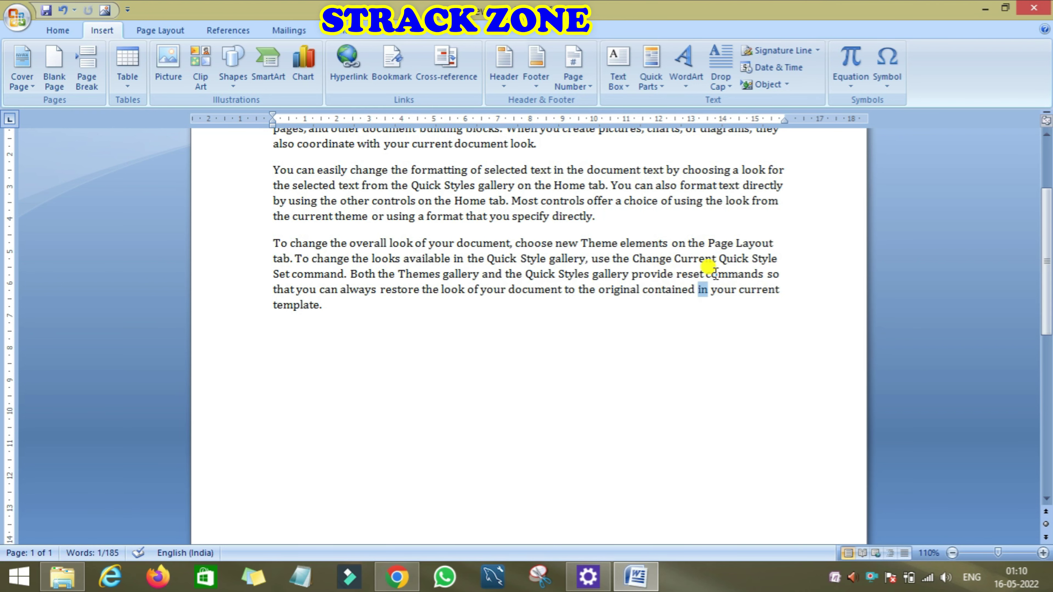
Step: From the first paragraph, go to bookmark 'ok' to highlight the word 'in'
{"action": "scroll", "coordinate": [427, 222], "scroll_direction": "up", "scroll_amount": 3}
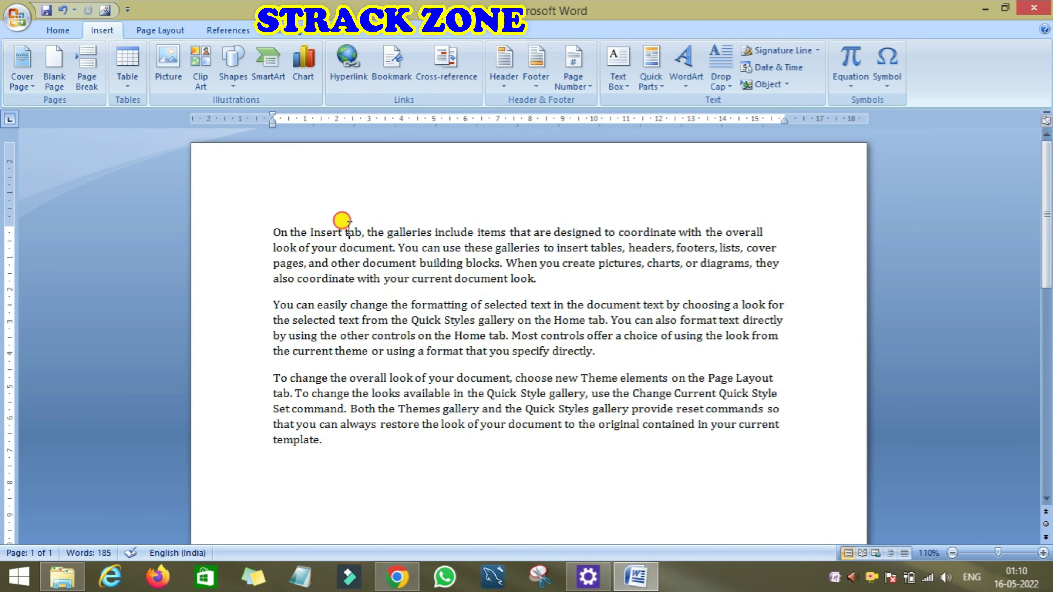
{"action": "left_click", "coordinate": [349, 232]}
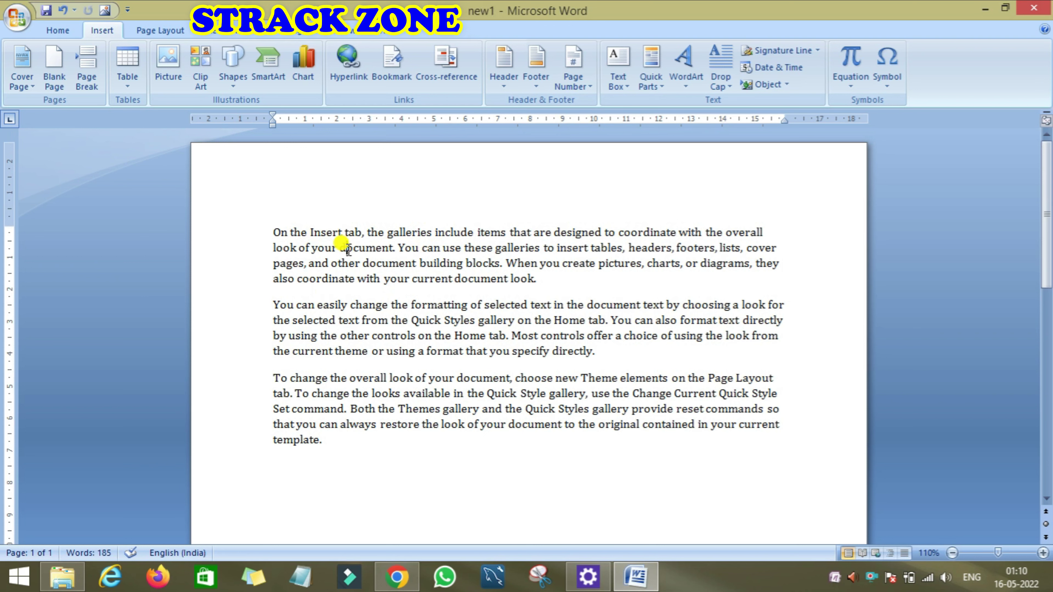
{"action": "left_click", "coordinate": [391, 64]}
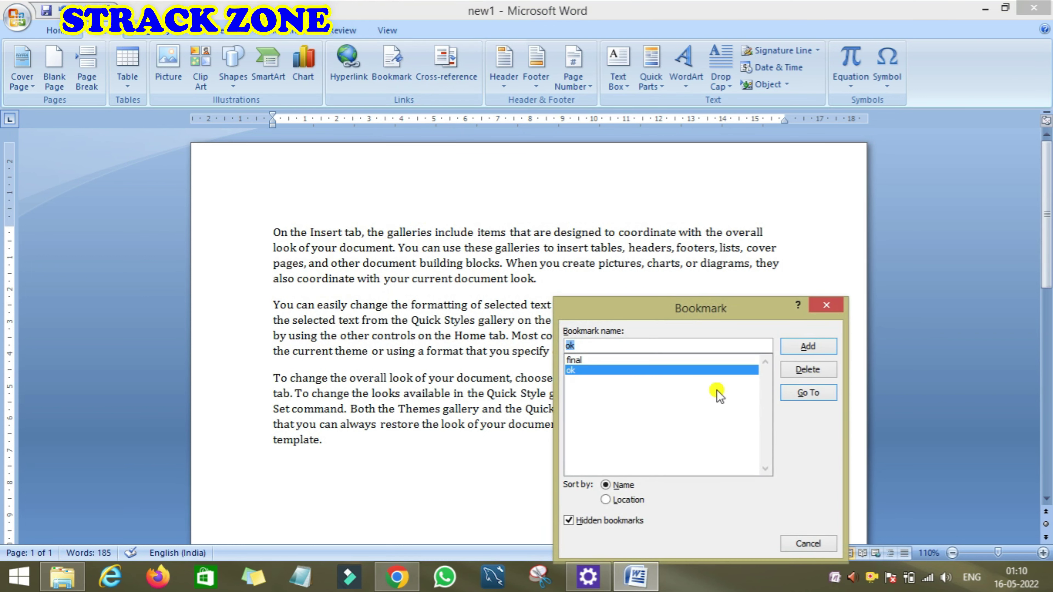
{"action": "left_click", "coordinate": [808, 393]}
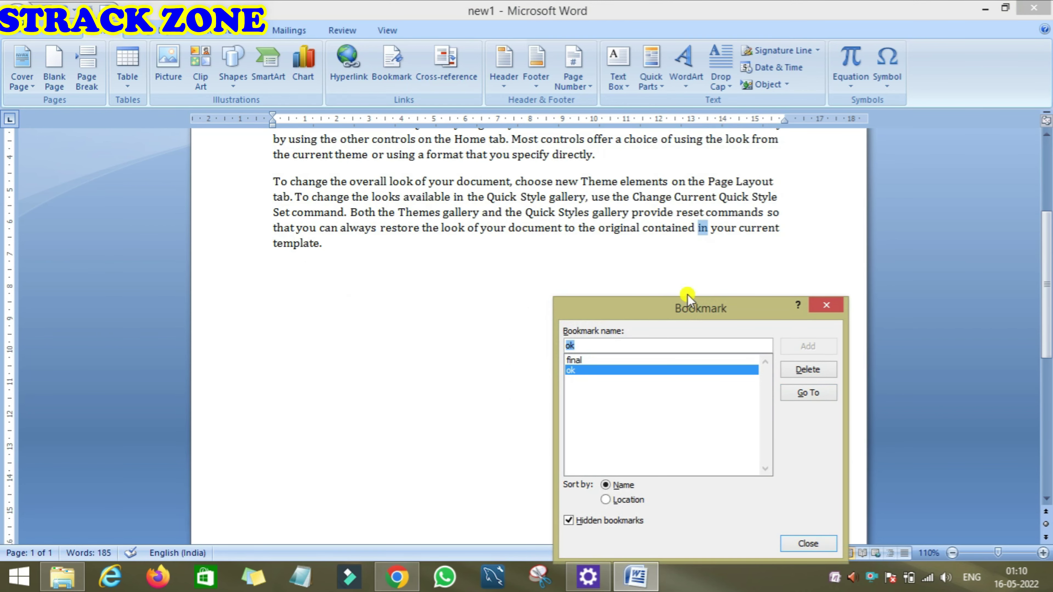